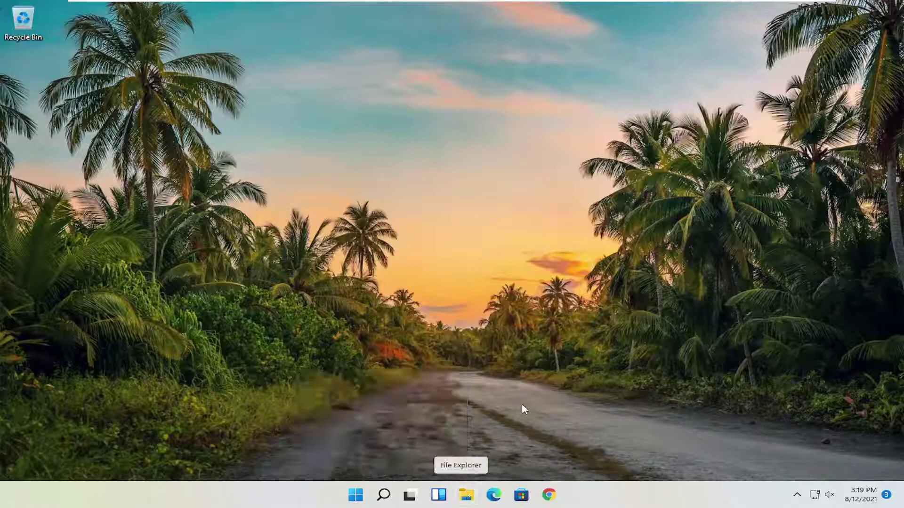
Step: Open the Tools tab of Local Disk (C:) Properties via This PC in File Explorer
left_click(466, 500)
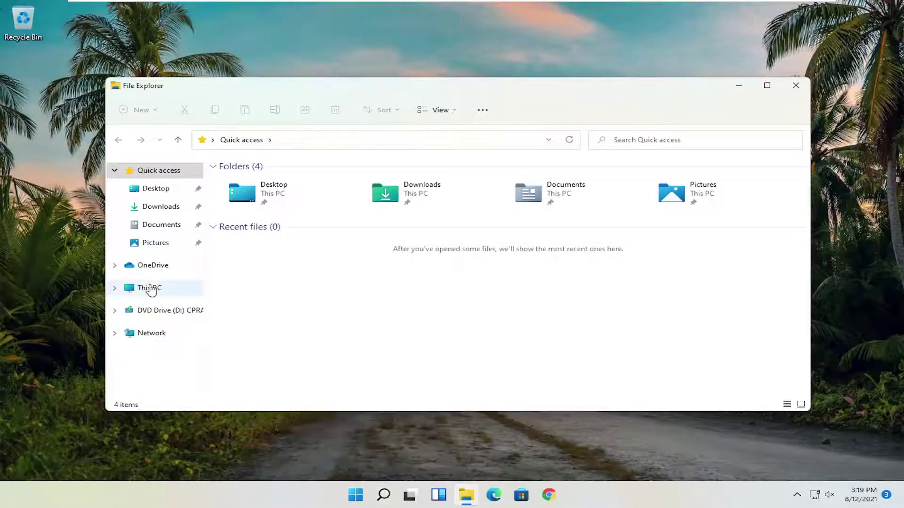
left_click(139, 290)
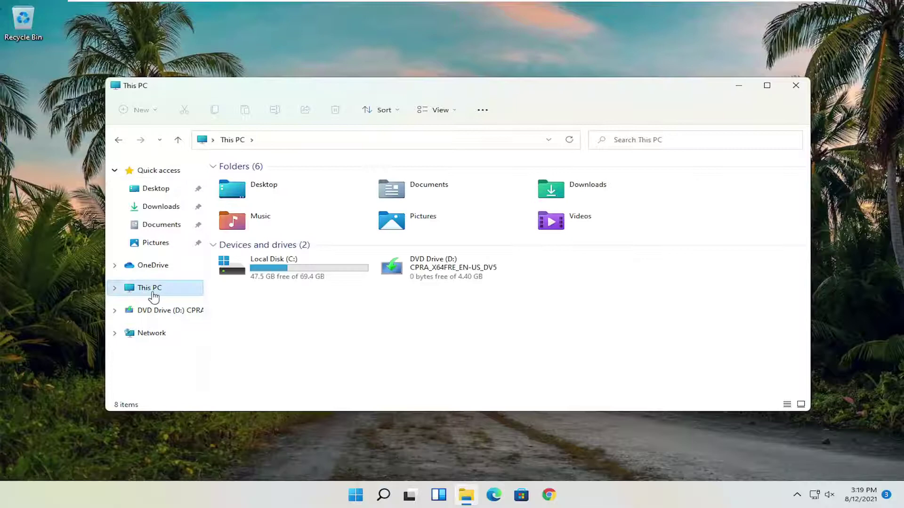
left_click(233, 280)
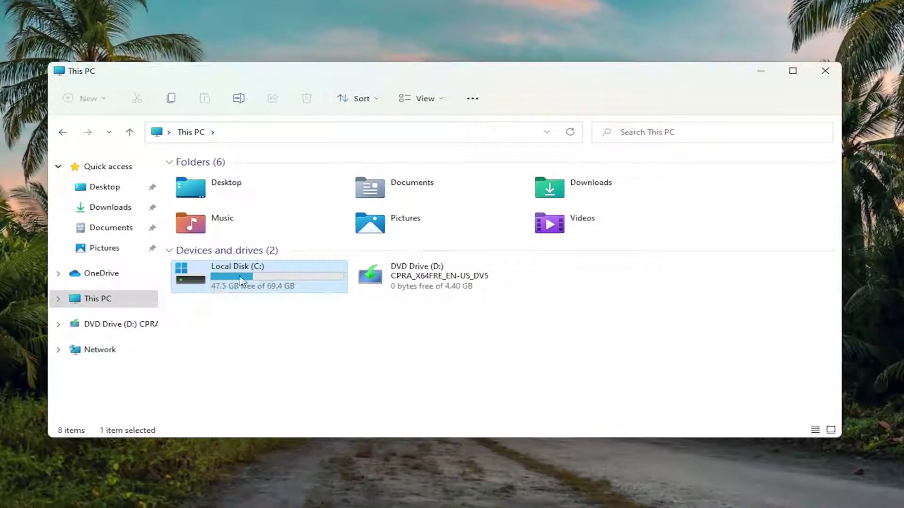
mouse_move(232, 267)
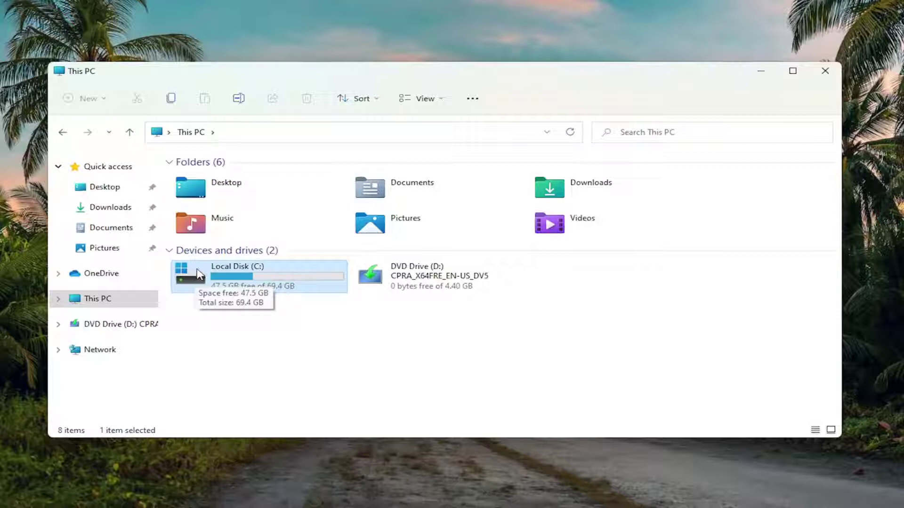
right_click(266, 281)
left_click(310, 443)
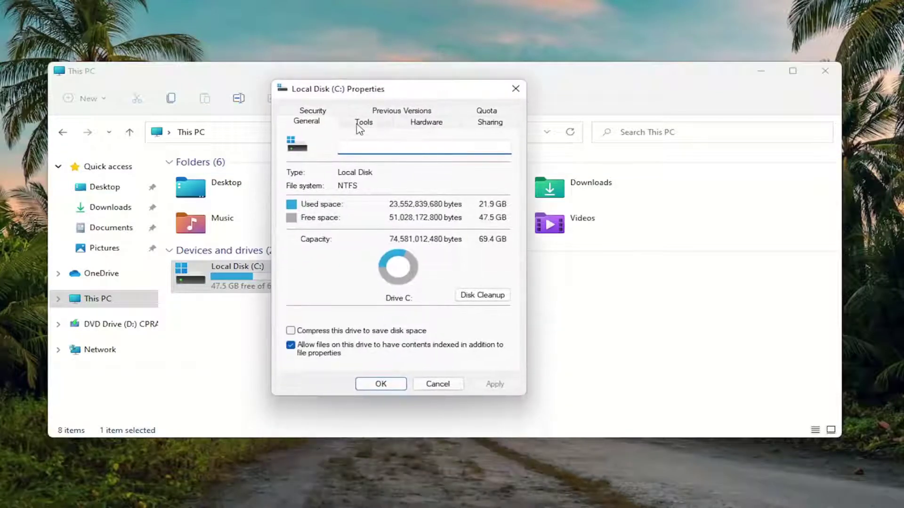
left_click(362, 125)
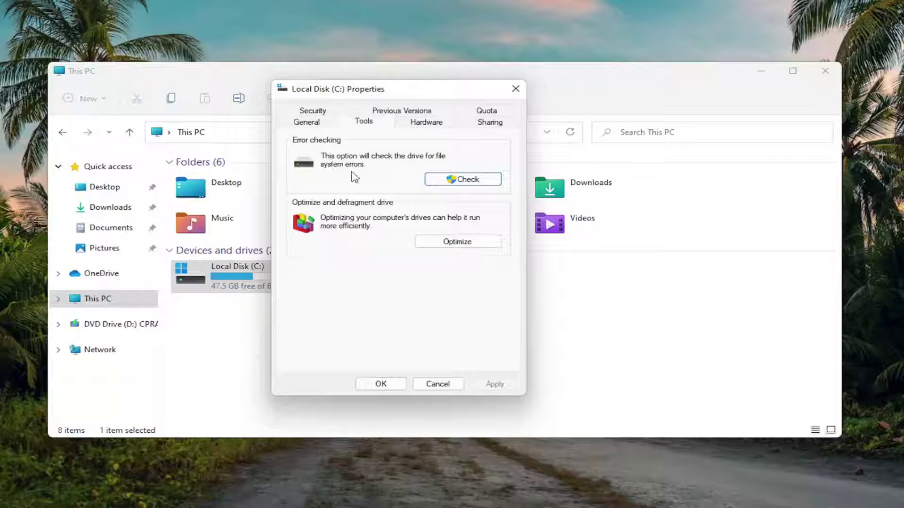
Step: Run Scan drive on C:, then dismiss the no-errors result and the Properties dialog
left_click(459, 183)
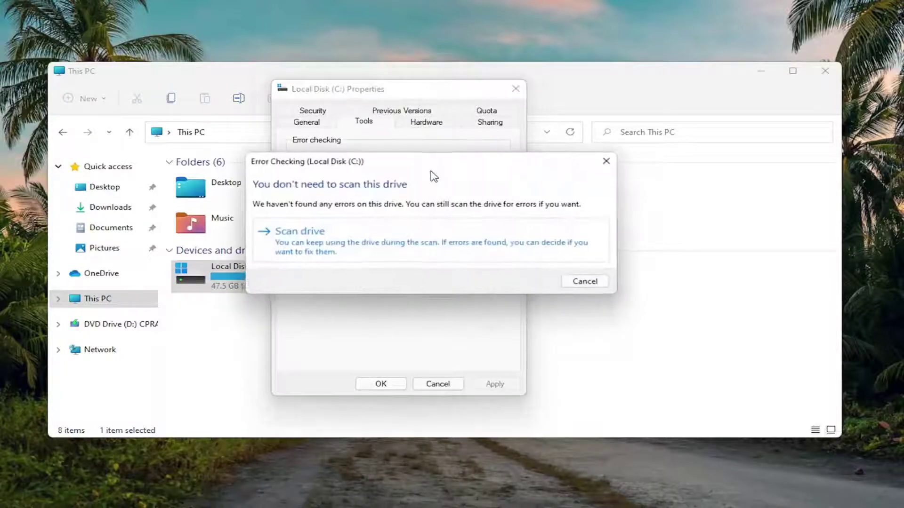
left_click(331, 249)
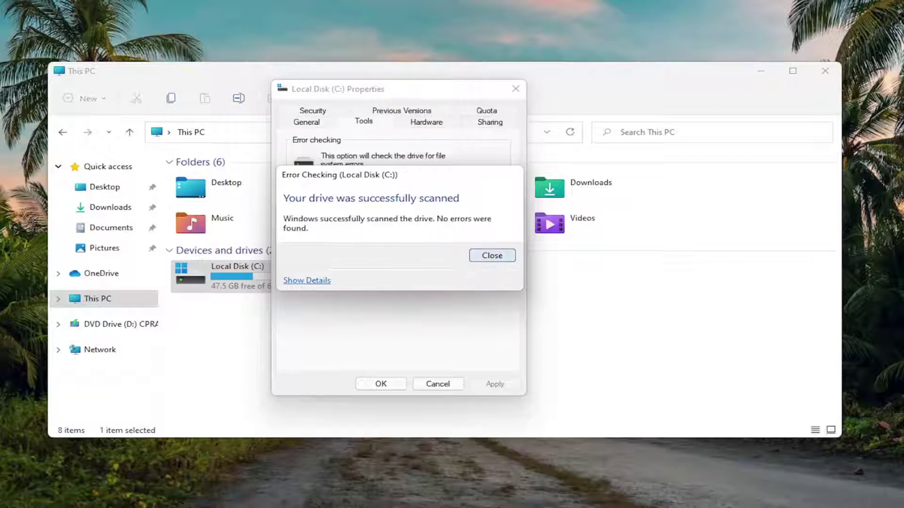
left_click(492, 255)
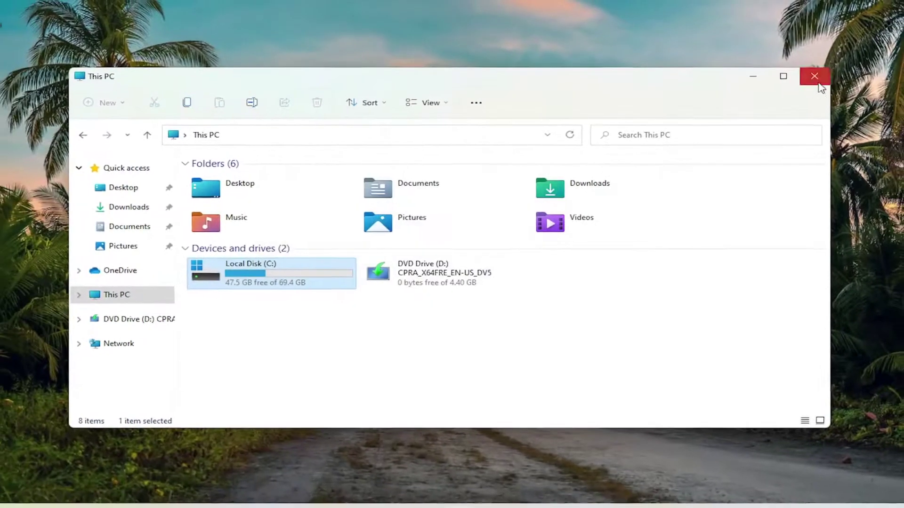
Step: Close This PC and launch Command Prompt as administrator from a 'cmd' search, approving the prompt
left_click(818, 82)
left_click(384, 495)
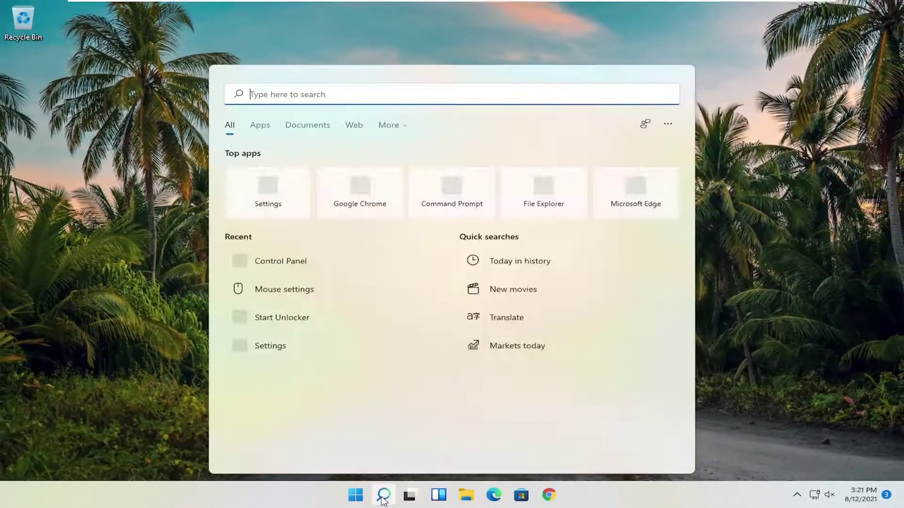
type("cmd")
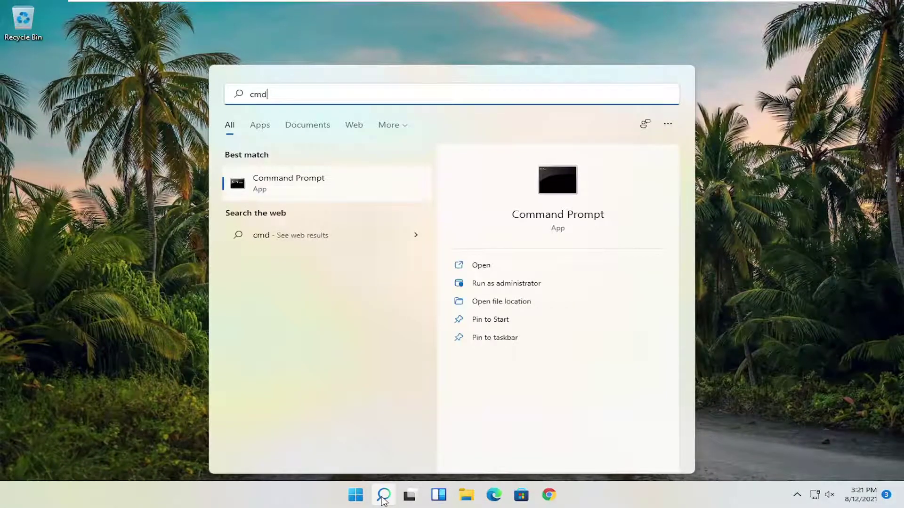
right_click(273, 176)
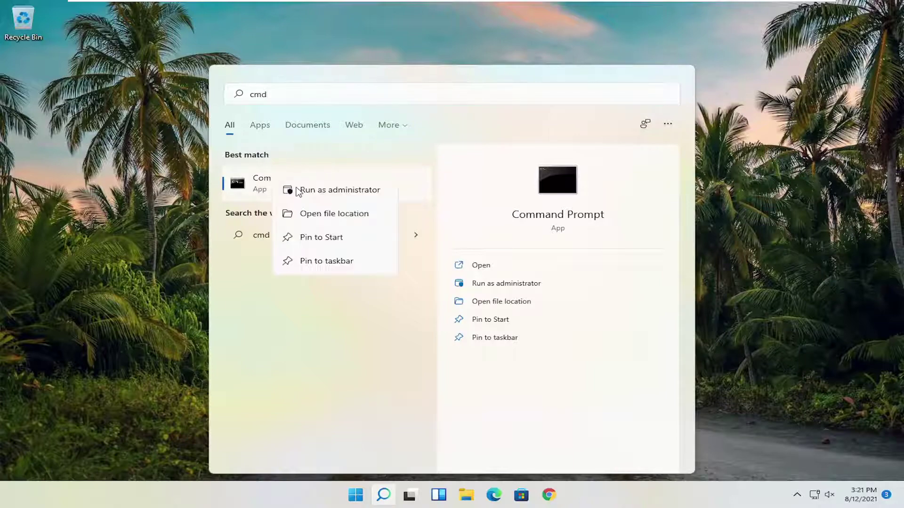
left_click(315, 193)
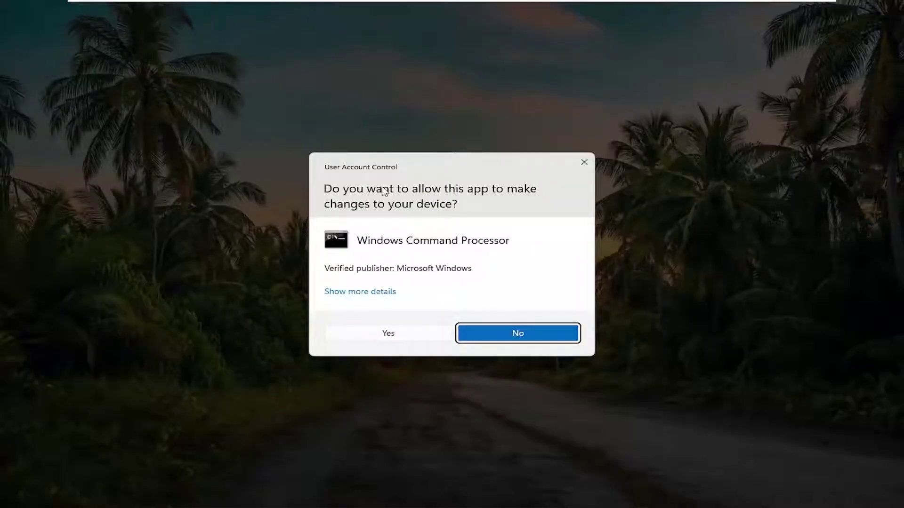
left_click(405, 337)
Step: Reposition the elevated Command Prompt window and run sfc /scannow
mouse_move(349, 39)
left_mouse_down()
mouse_move(462, 94)
mouse_move(458, 88)
left_mouse_up()
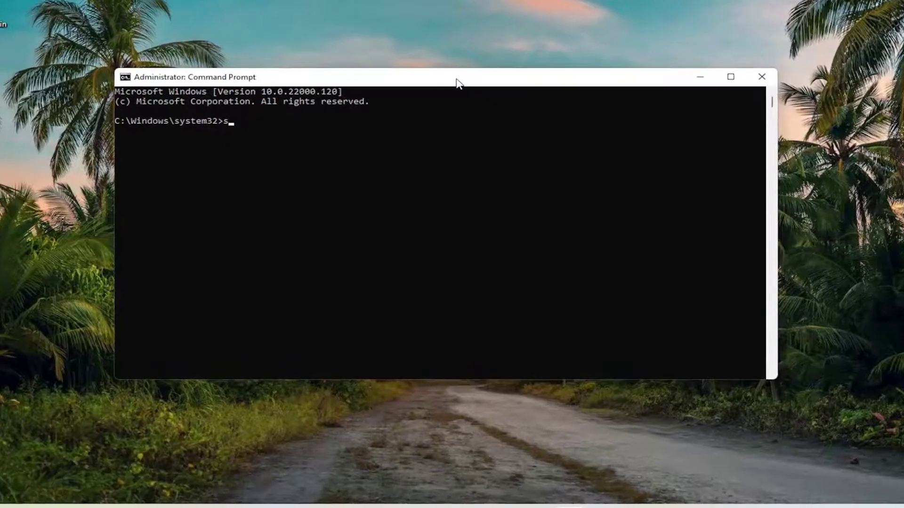
type("sfc /s")
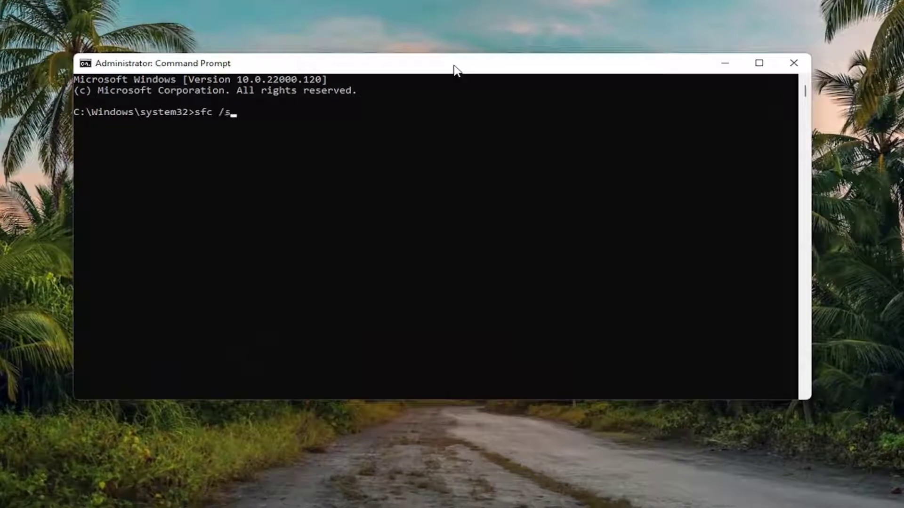
type("cannow")
key("Return")
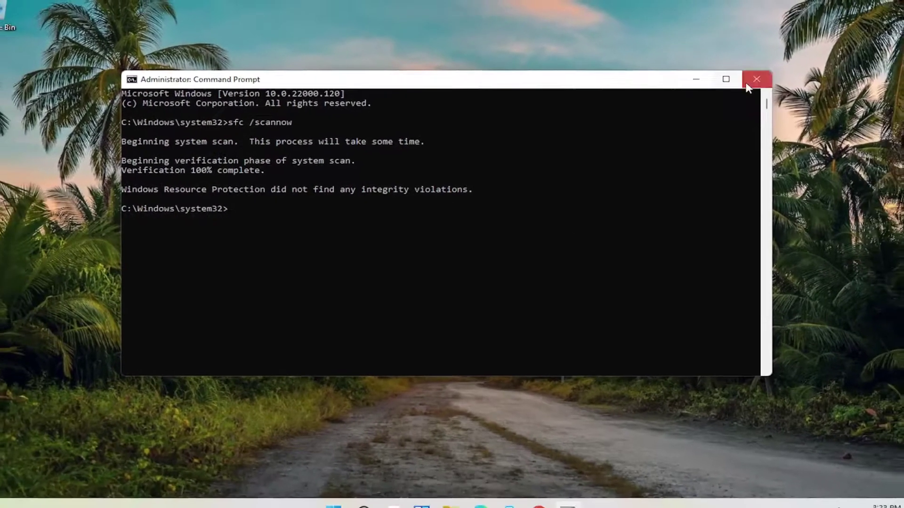
Step: Close Command Prompt and open the Start button's quick-link menu
left_click(772, 72)
right_click(356, 494)
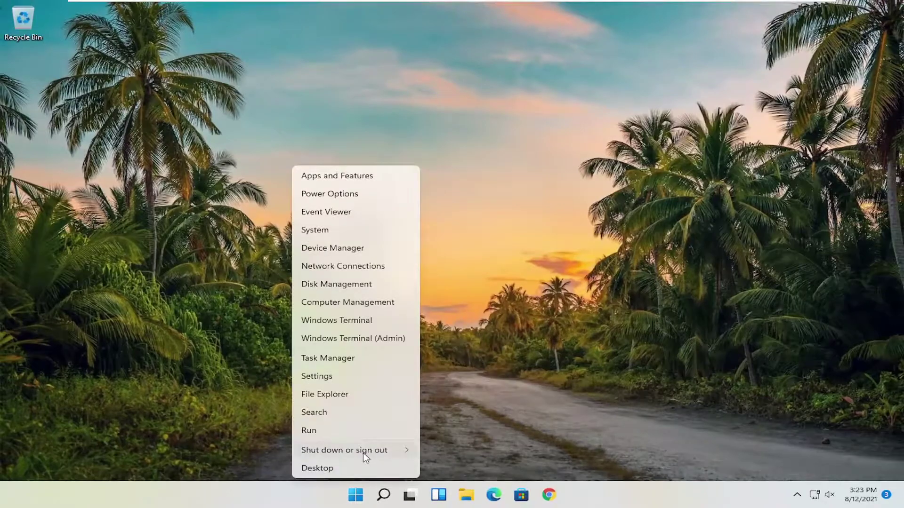